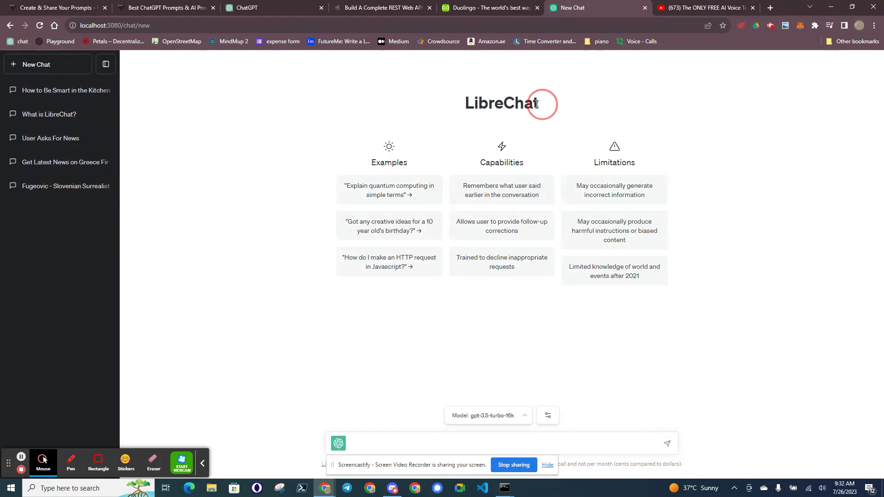
- Check Discord, return to the LibreChat new chat, and show the endpoint and preset list
drag(537, 104, 462, 102)
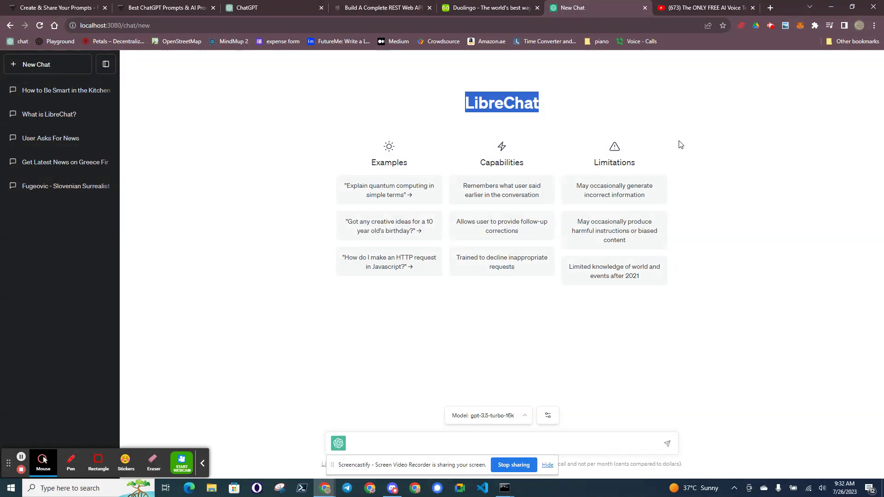
key(alt+Tab)
key(alt+Tab)
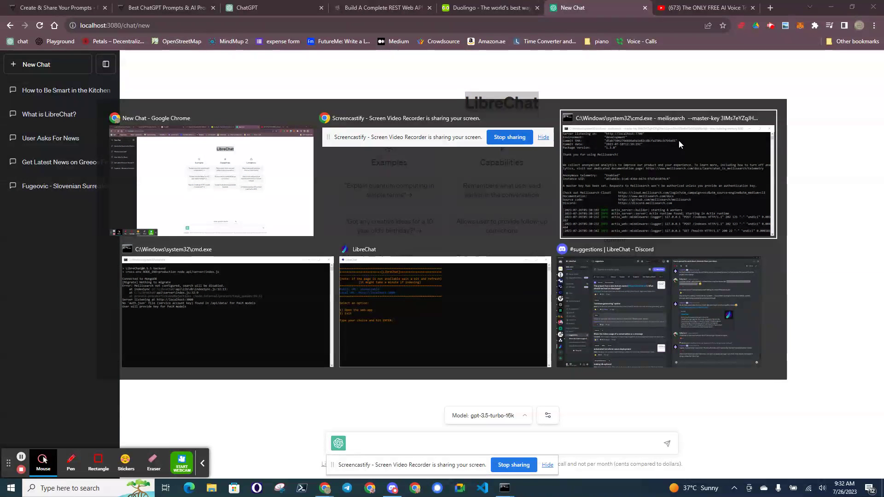
key(alt+Tab)
key(alt+Tab)
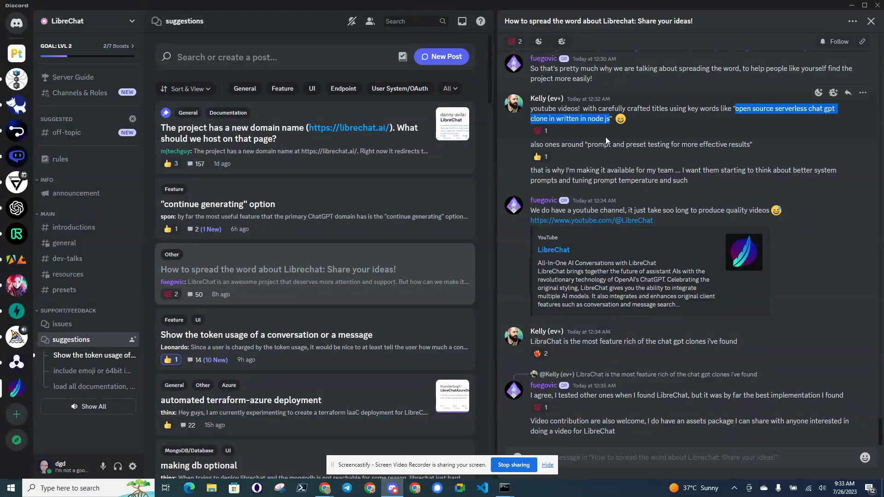
key(alt+Tab)
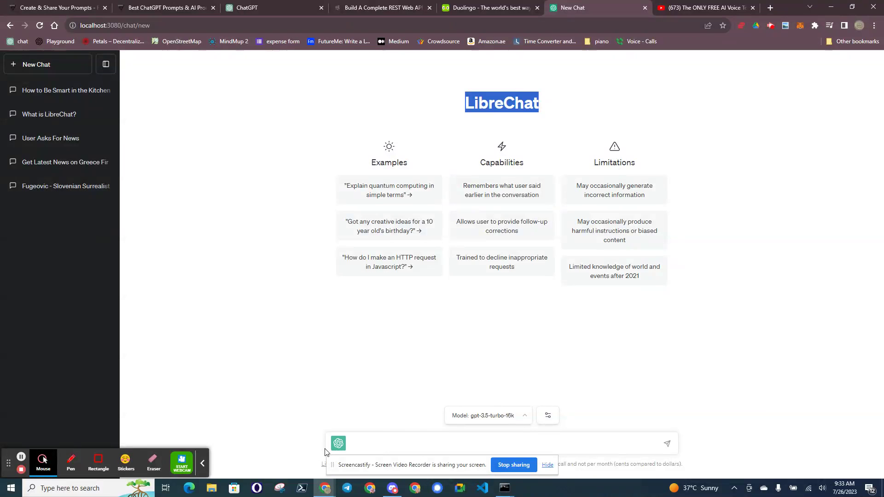
click(342, 444)
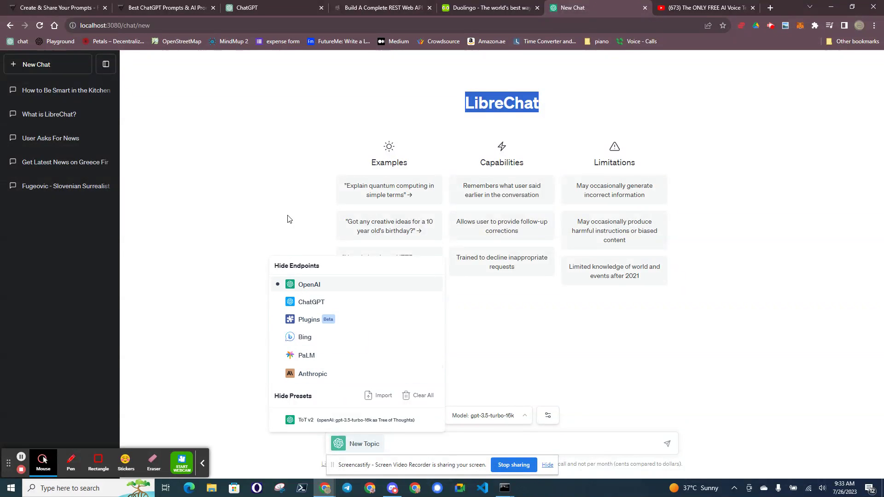
- Switch the chat to the Plugins endpoint, confirming Google and Browser are enabled
click(325, 323)
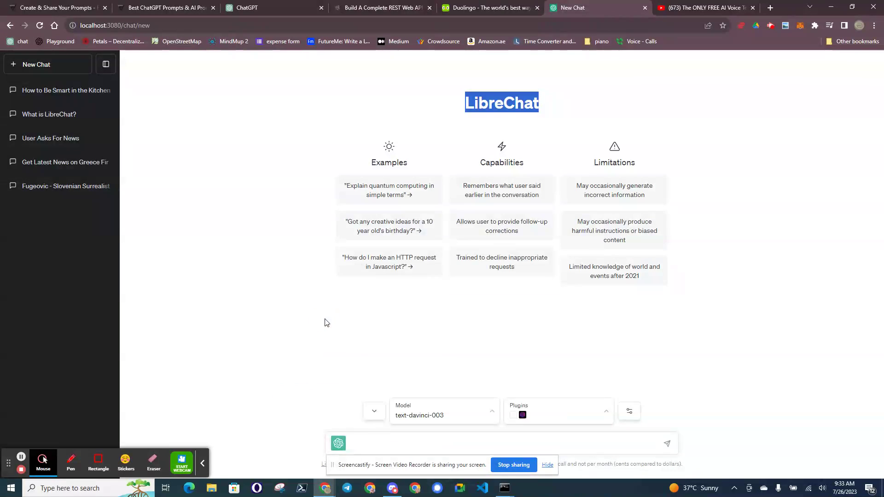
click(585, 416)
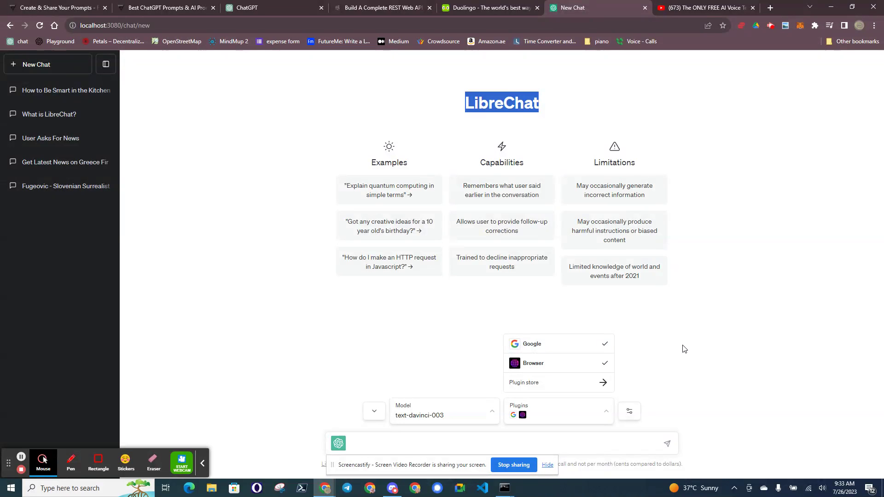
click(502, 443)
- Glance at the Discord suggestions thread, then return to LibreChat's message box
key(alt+Tab)
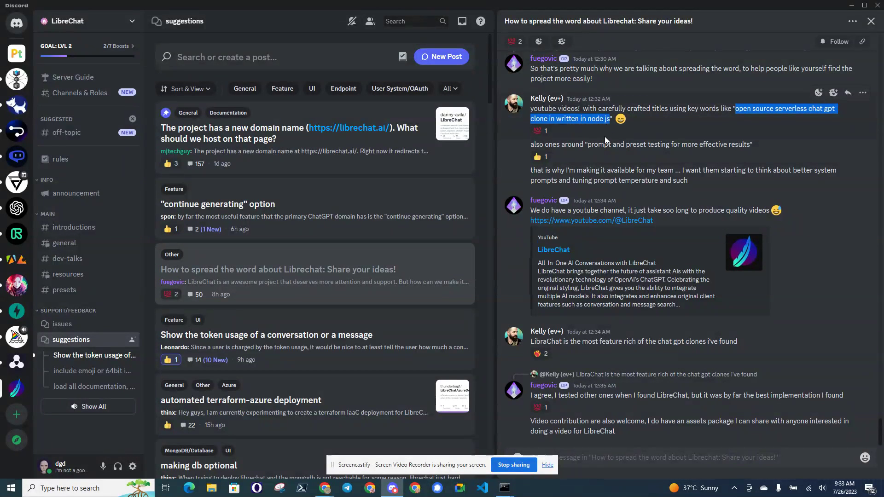
key(alt+Tab)
click(385, 438)
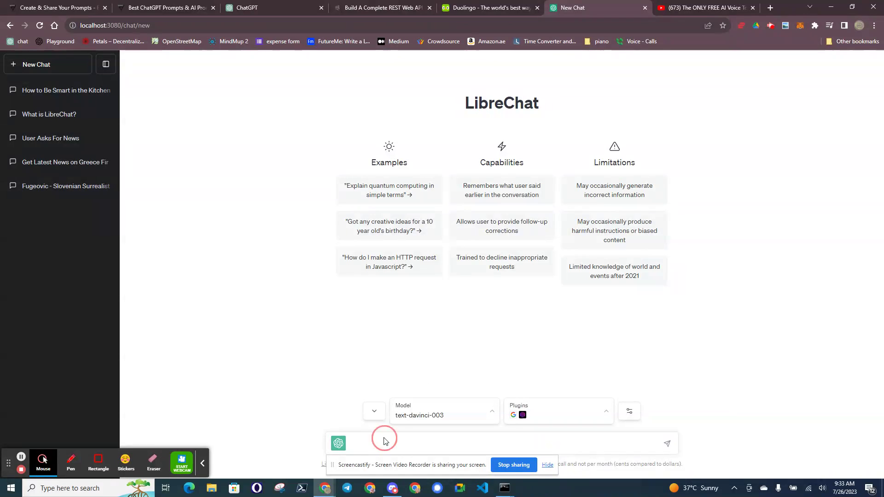
- Send 'tell me about the Atlantic ocean current change', correcting typos before sending
click(390, 442)
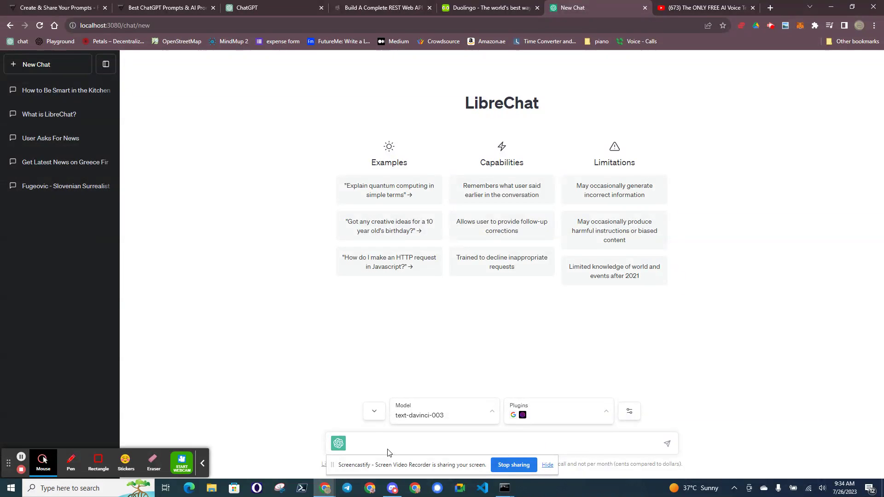
text(Atlantic oce)
text(an)
text( curre)
key(BackSpace)
text(ge)
text(tell me)
text( aou)
key(BackSpace)
key(BackSpace)
text(bout)
text( the)
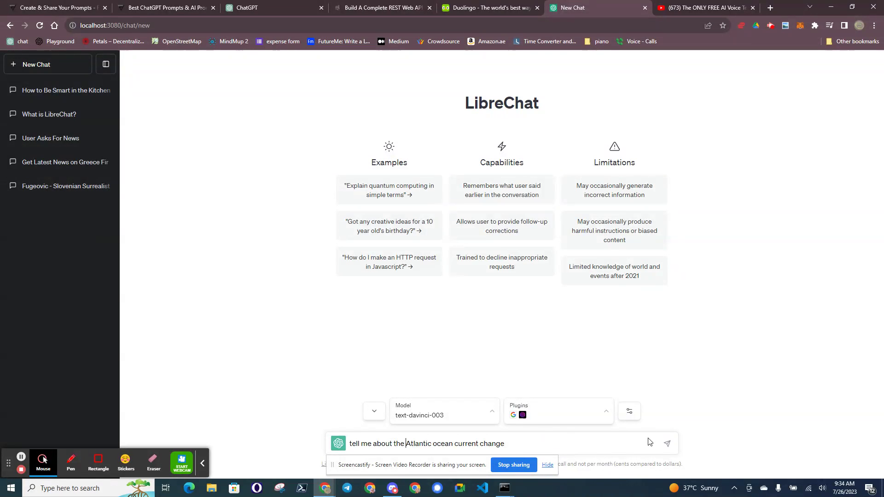
click(666, 443)
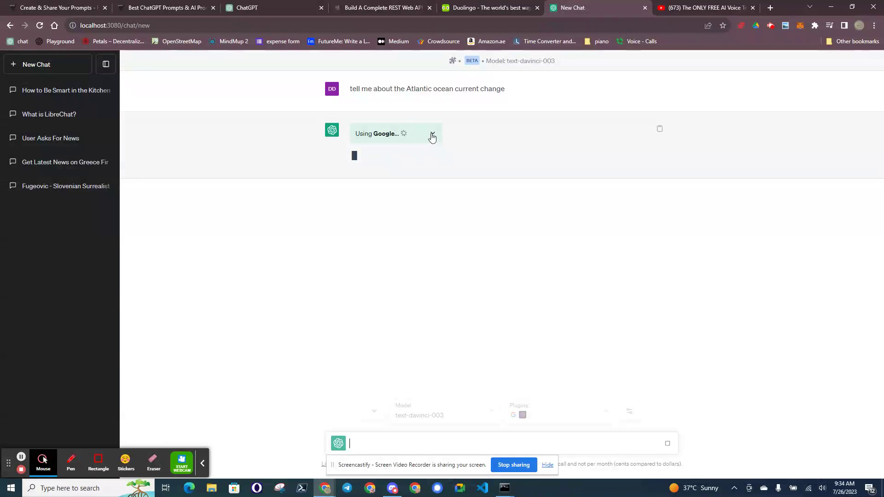
- Expand the plugin activity log while the agent searches, then bring up the server window
click(431, 135)
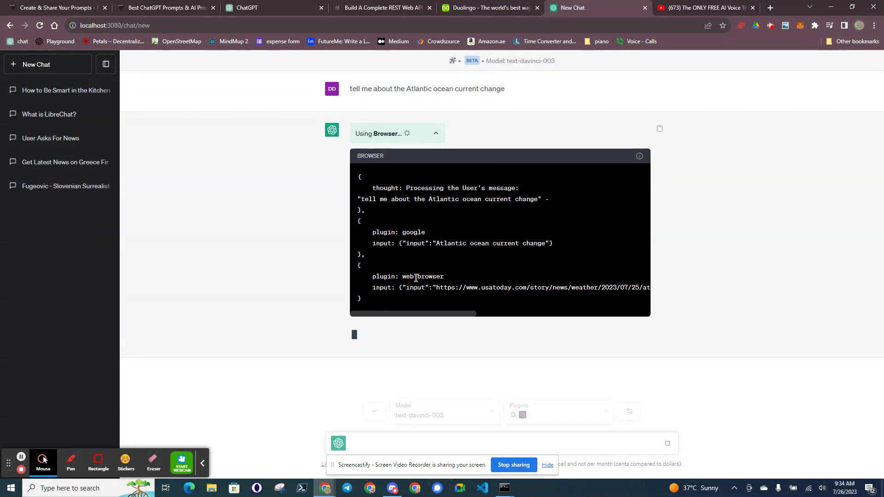
drag(428, 315, 492, 311)
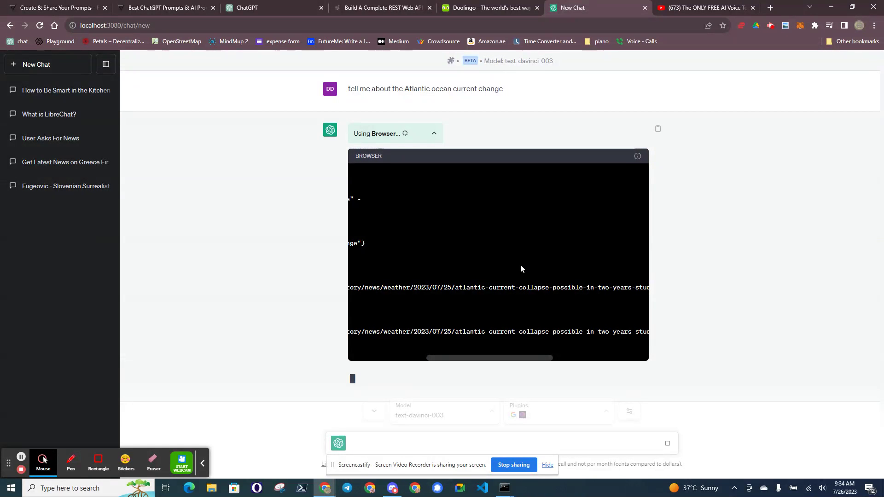
drag(493, 347, 390, 348)
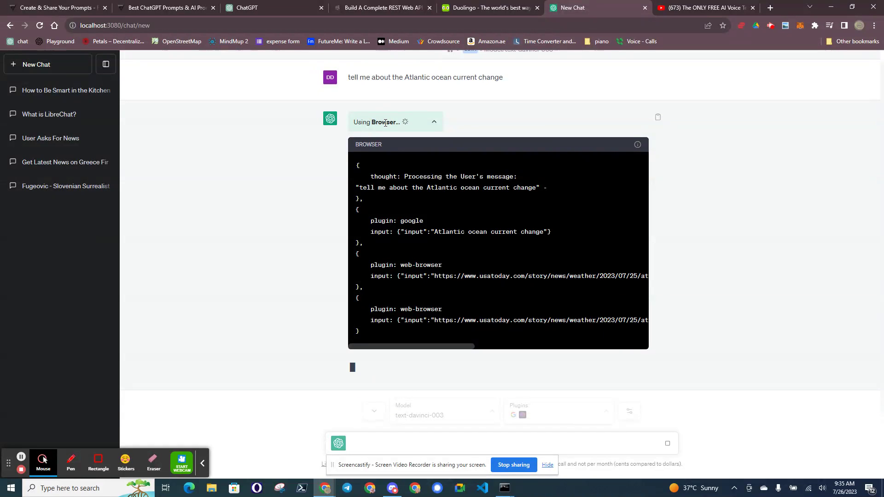
mouse_move(505, 488)
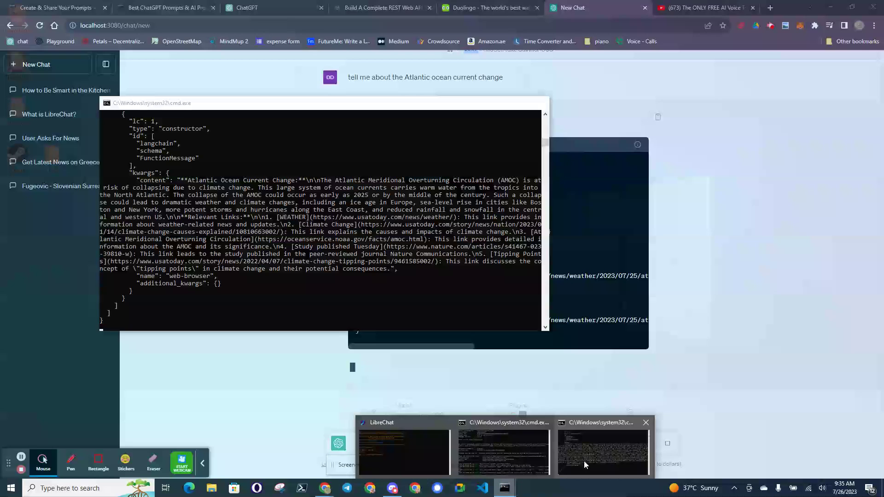
click(583, 461)
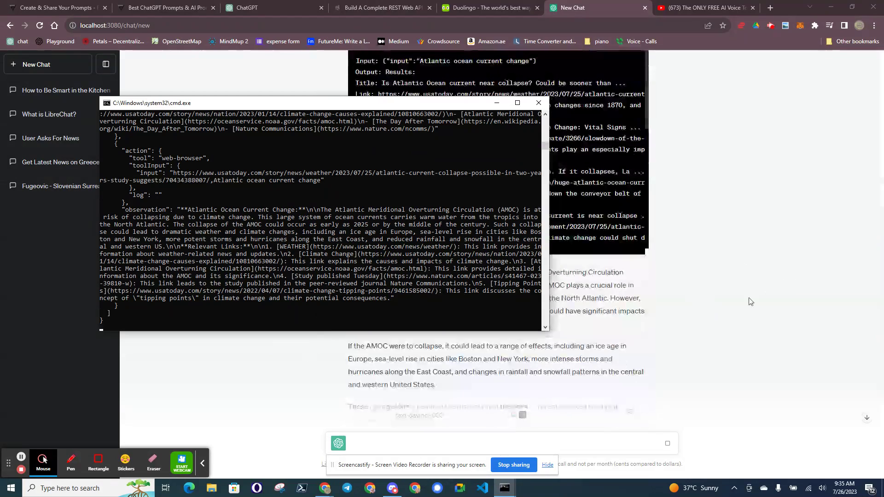
scroll(333, 275, down, 3)
scroll(210, 235, up, 1)
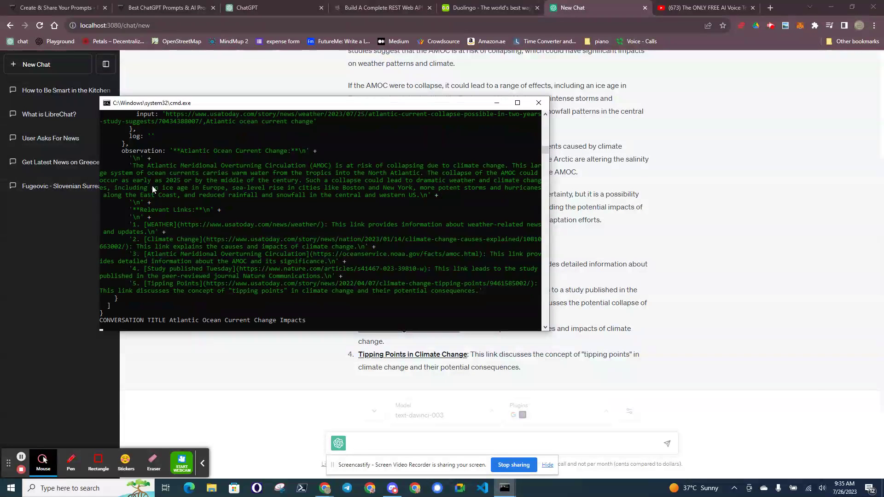
scroll(231, 219, up, 2)
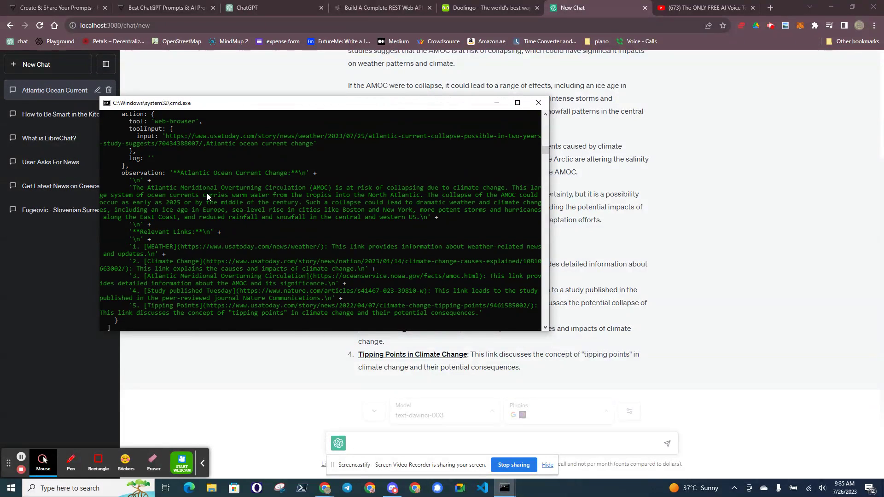
scroll(206, 193, down, 2)
scroll(207, 207, down, 3)
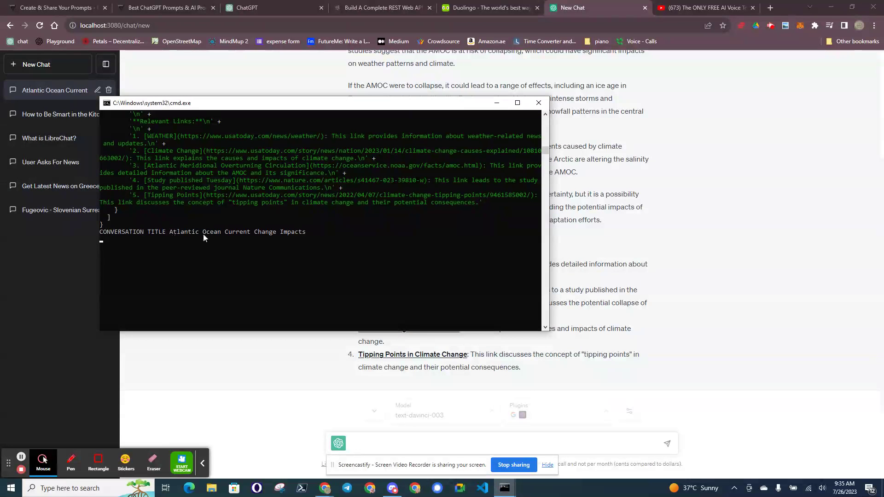
scroll(256, 243, up, 2)
scroll(257, 241, up, 1)
scroll(256, 242, up, 3)
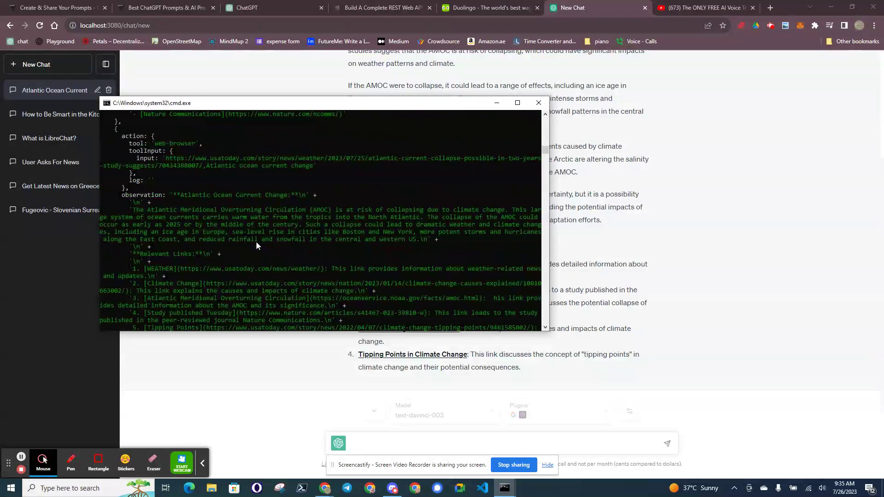
scroll(256, 241, up, 2)
scroll(256, 241, up, 2)
scroll(255, 242, up, 2)
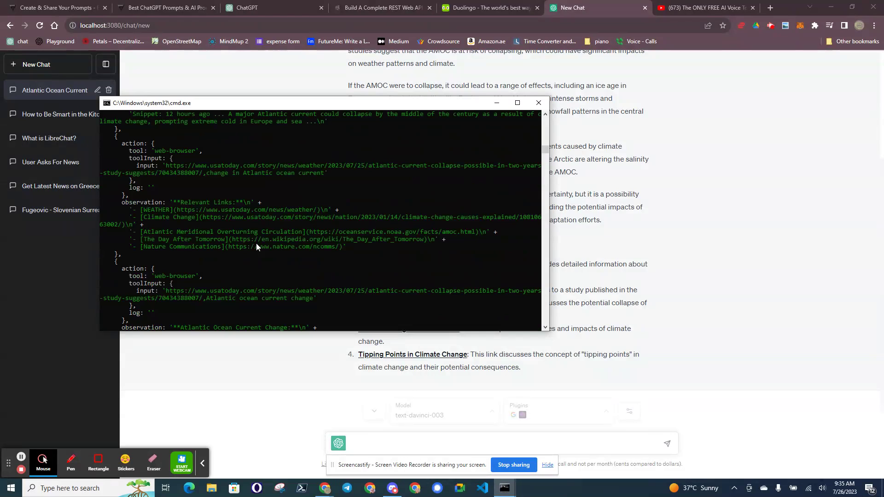
scroll(257, 244, up, 2)
scroll(256, 243, up, 2)
scroll(256, 243, up, 4)
scroll(257, 243, up, 1)
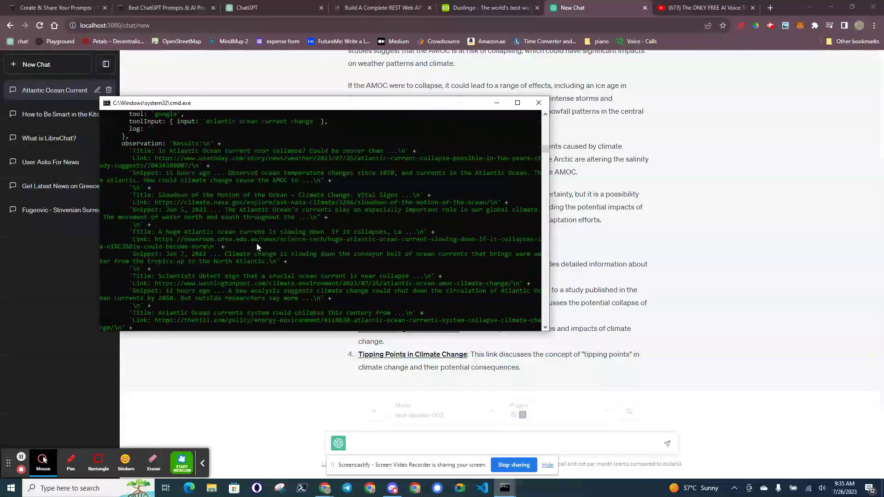
scroll(256, 243, up, 2)
scroll(257, 243, up, 1)
scroll(257, 243, up, 2)
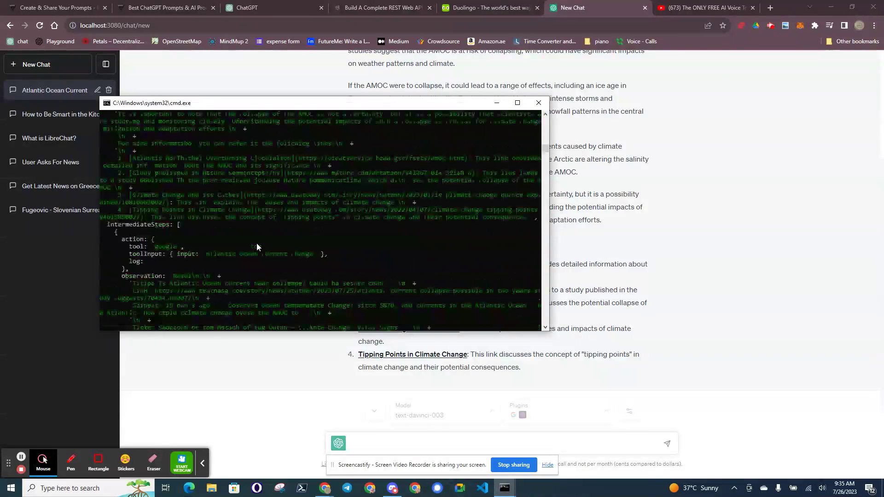
scroll(256, 243, up, 2)
scroll(256, 242, up, 2)
scroll(257, 243, up, 3)
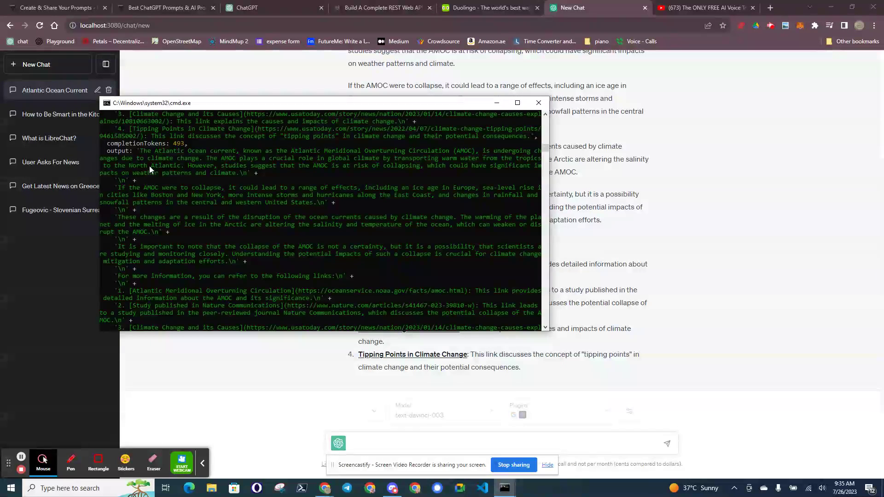
- Review the server log through the 'Atlantic Ocean Current Change Impacts' title, then return to Chrome
drag(187, 143, 159, 143)
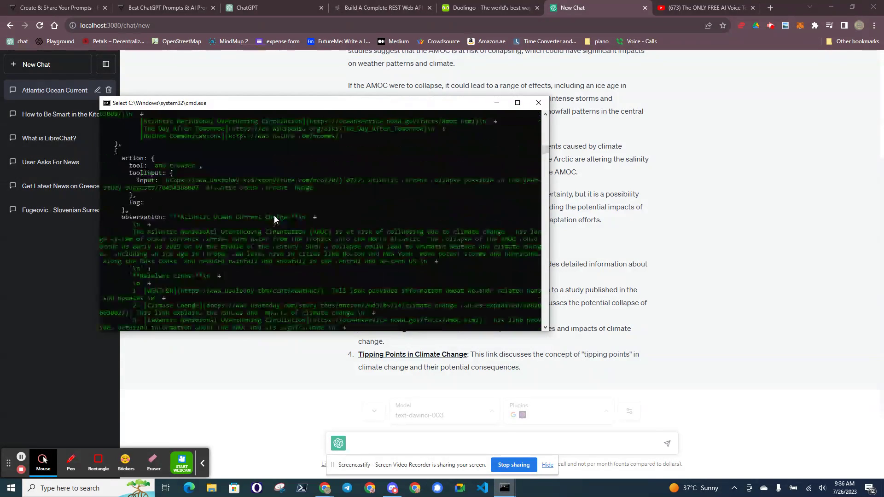
mouse_move(213, 102)
mouse_down()
mouse_move(279, 102)
mouse_move(273, 95)
mouse_up()
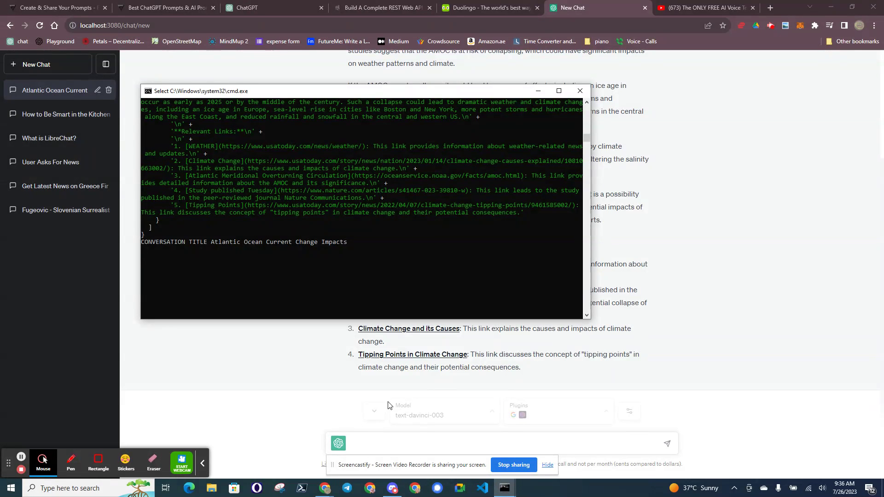
click(276, 371)
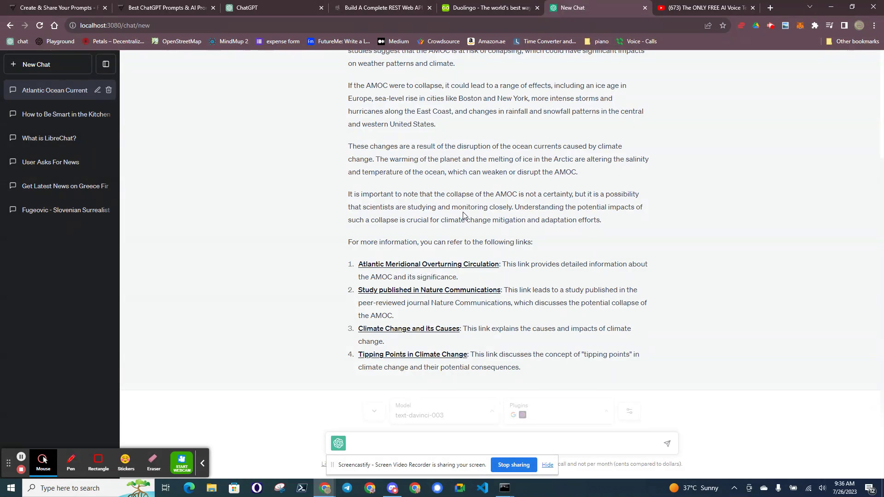
scroll(587, 222, up, 2)
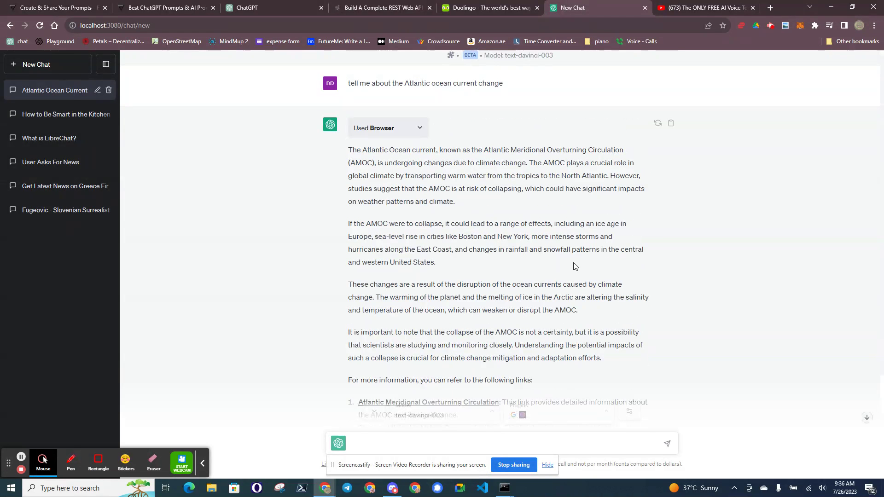
scroll(571, 273, down, 2)
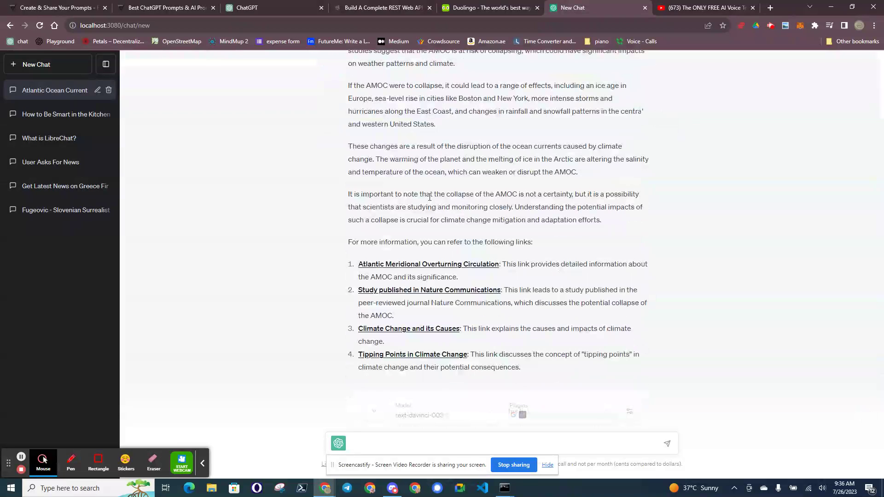
- Highlight 'is not a certainty' in the AMOC answer, then switch to Discord
drag(450, 194, 572, 194)
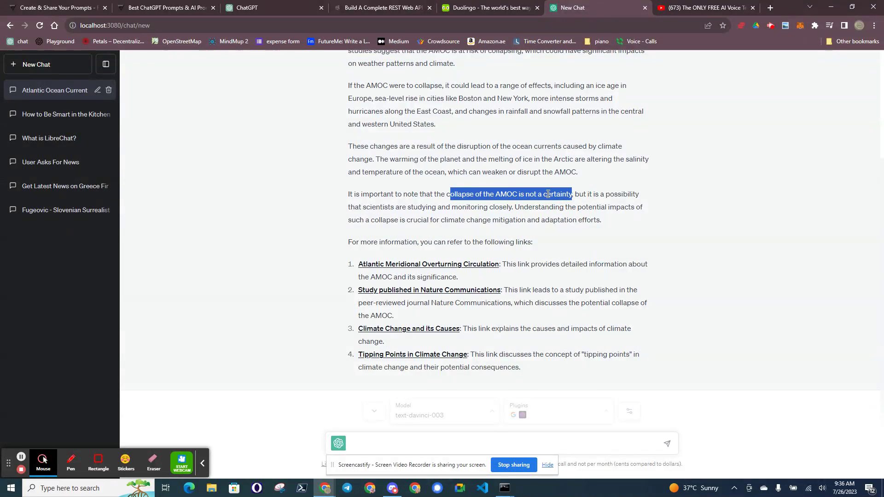
click(524, 195)
drag(517, 195, 572, 196)
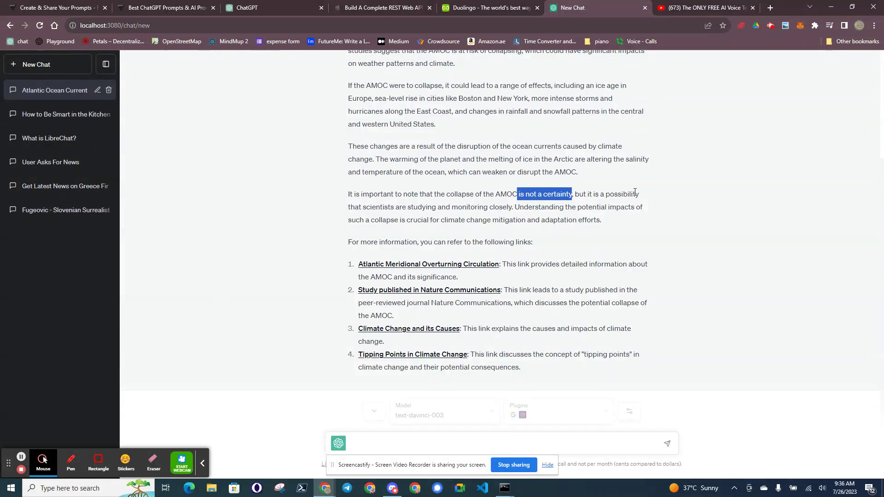
key(alt+Tab)
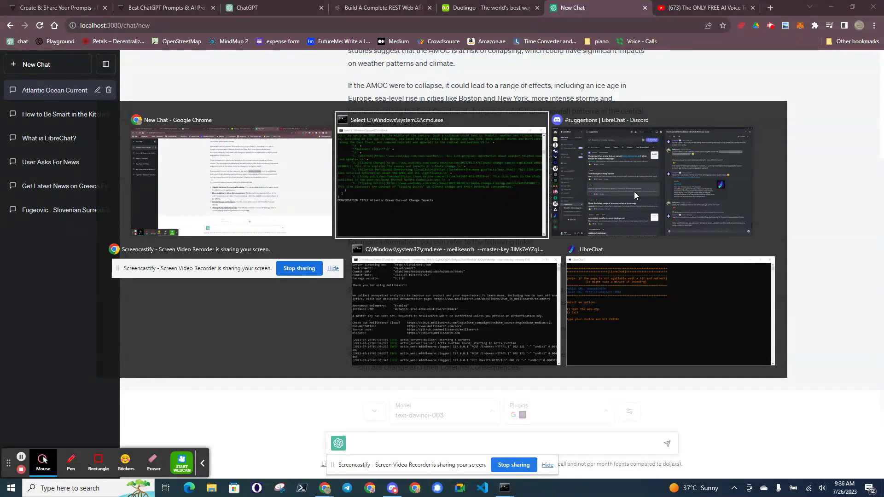
key(alt+Tab)
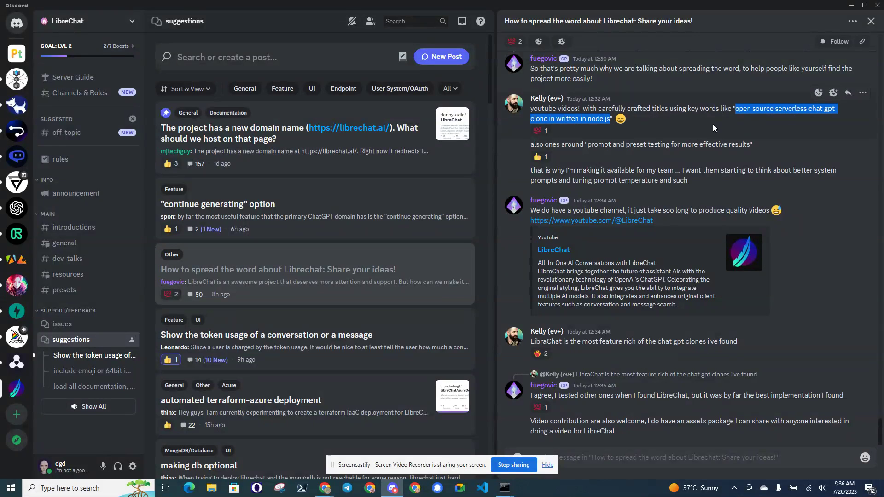
key(alt+Tab)
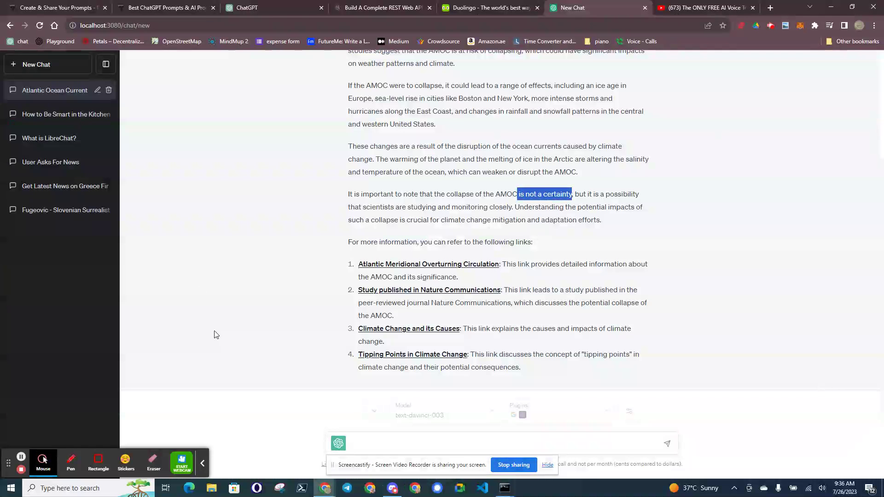